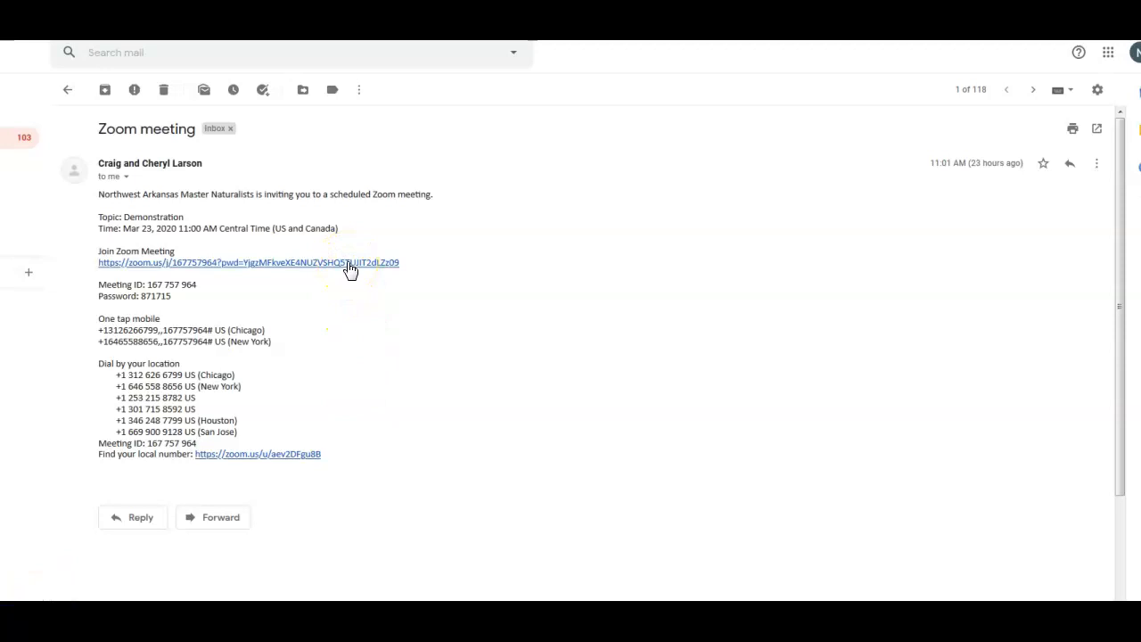
left_click(350, 265)
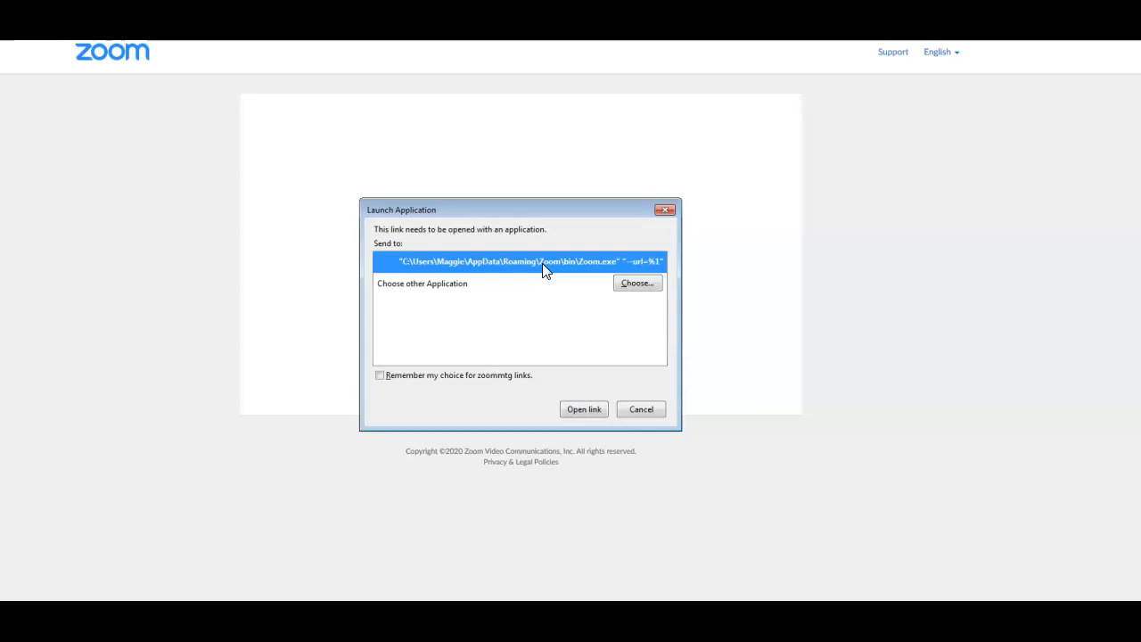
left_click(575, 412)
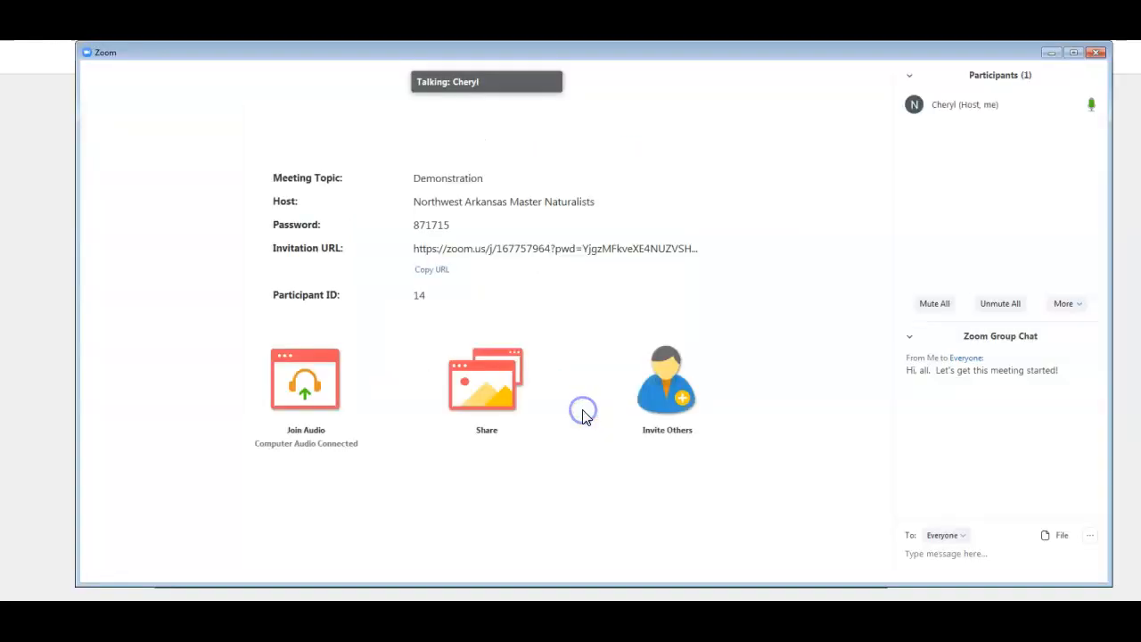
left_click(599, 314)
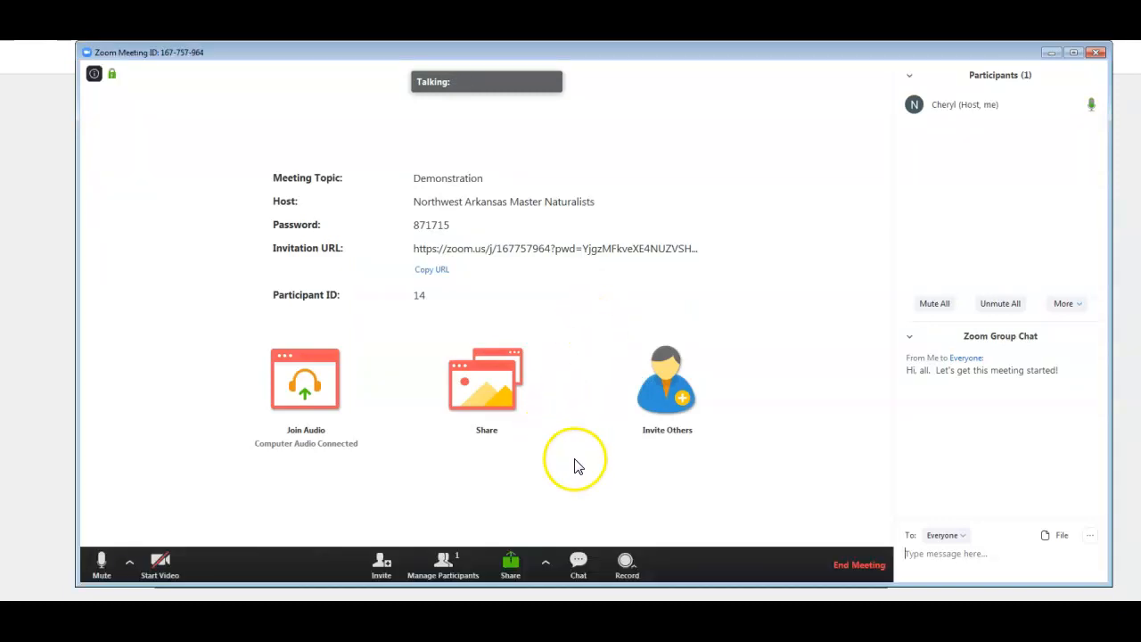
left_click(864, 567)
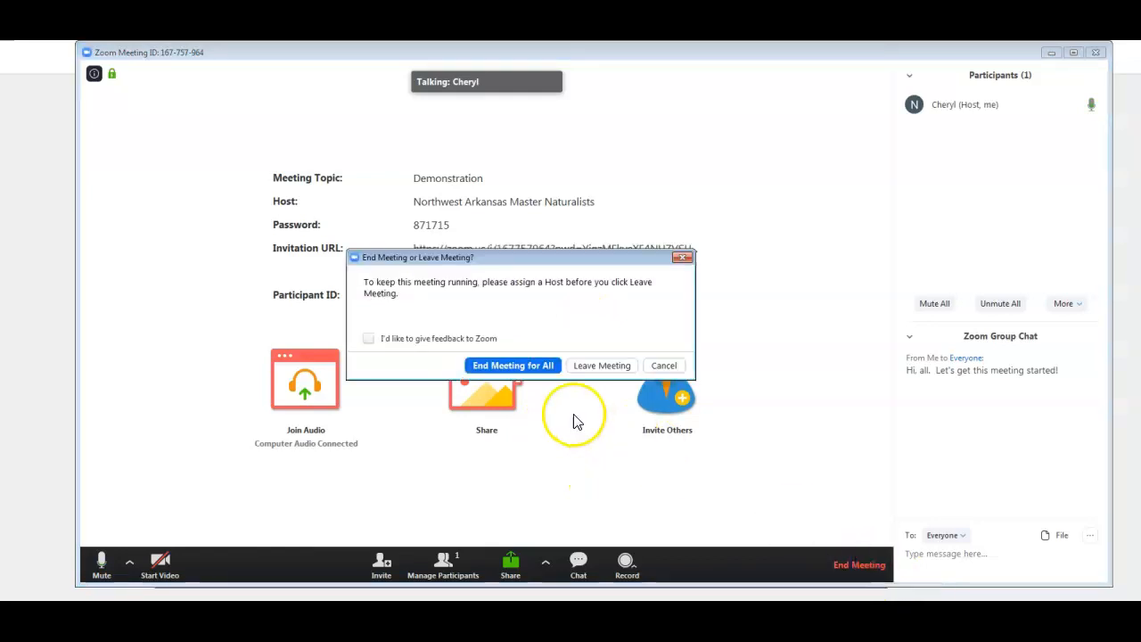
left_click(594, 372)
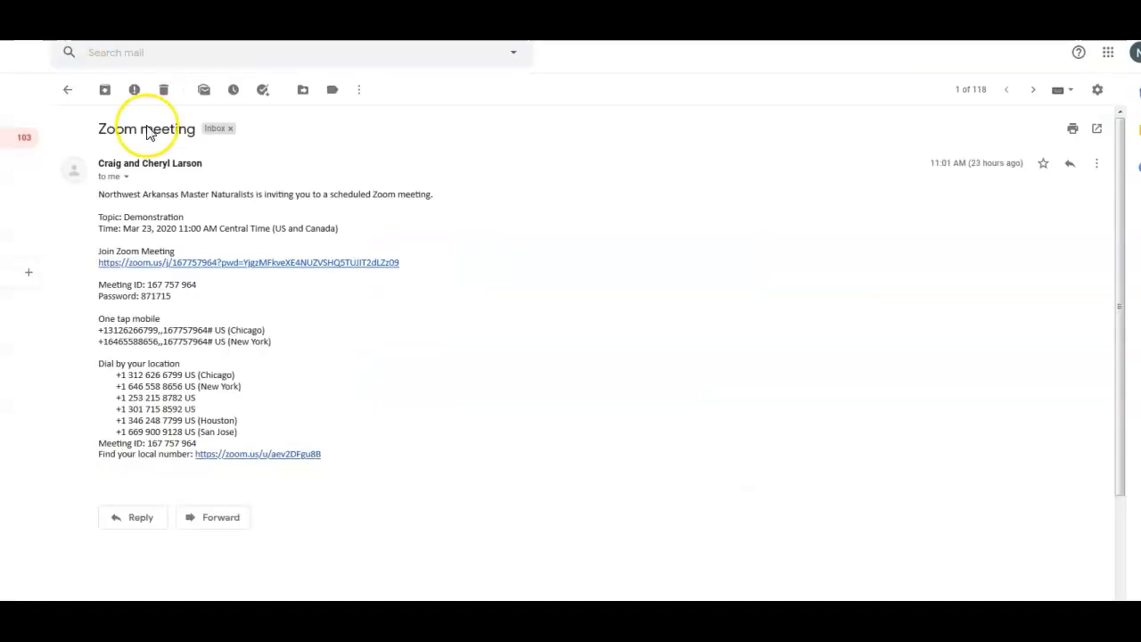
Launch the meeting from the emailed Join Zoom Meeting link and complete the speaker and microphone test
left_click(326, 266)
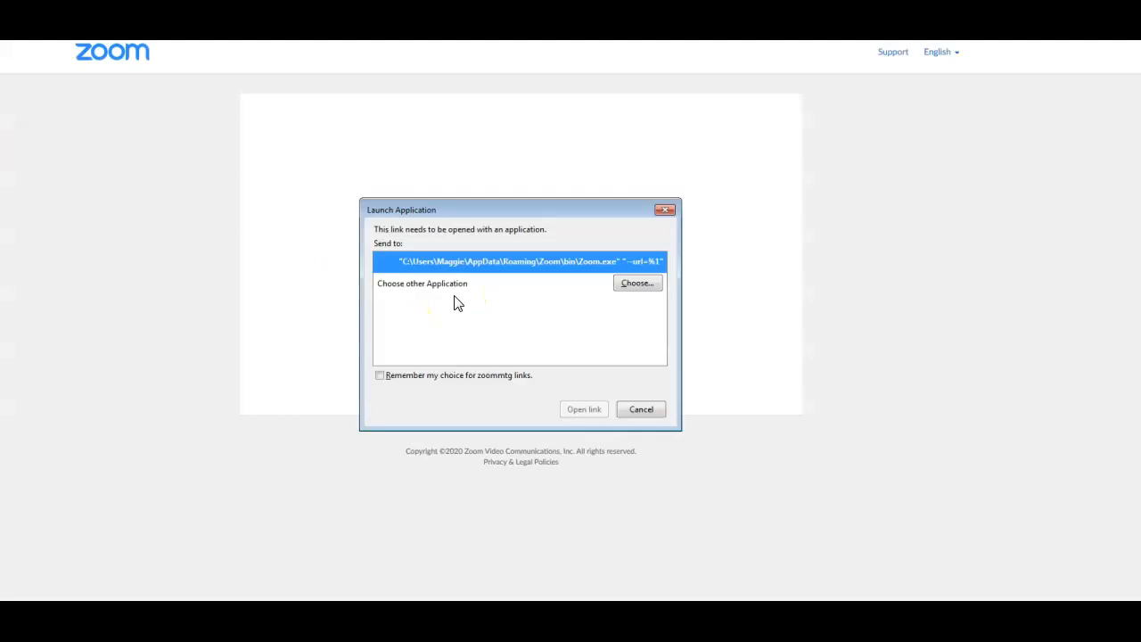
left_click(585, 410)
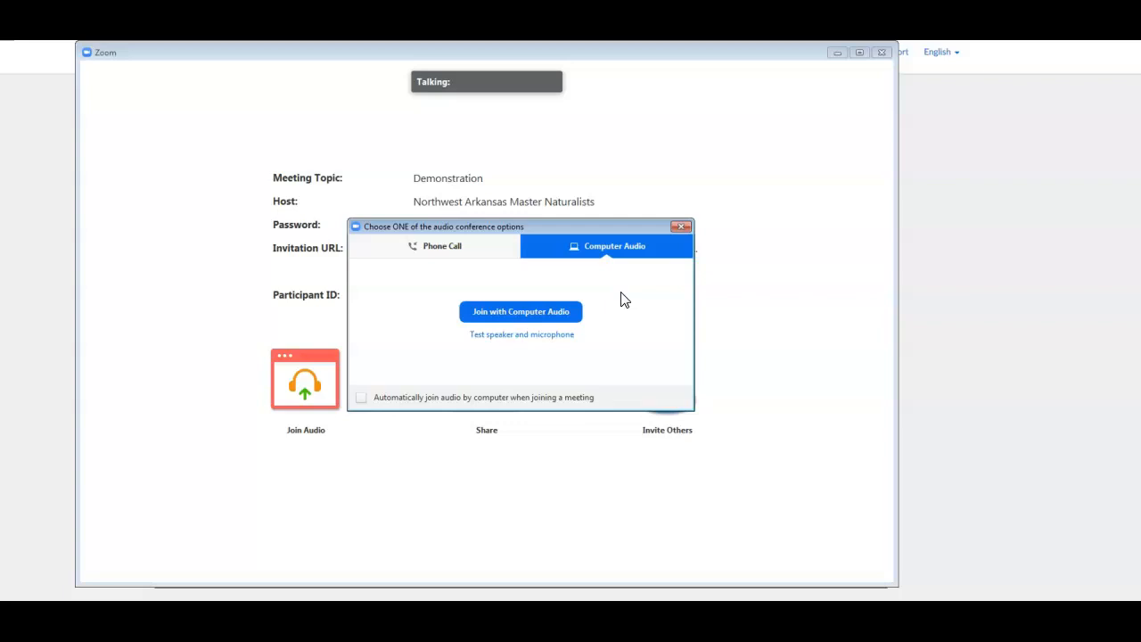
left_click(525, 336)
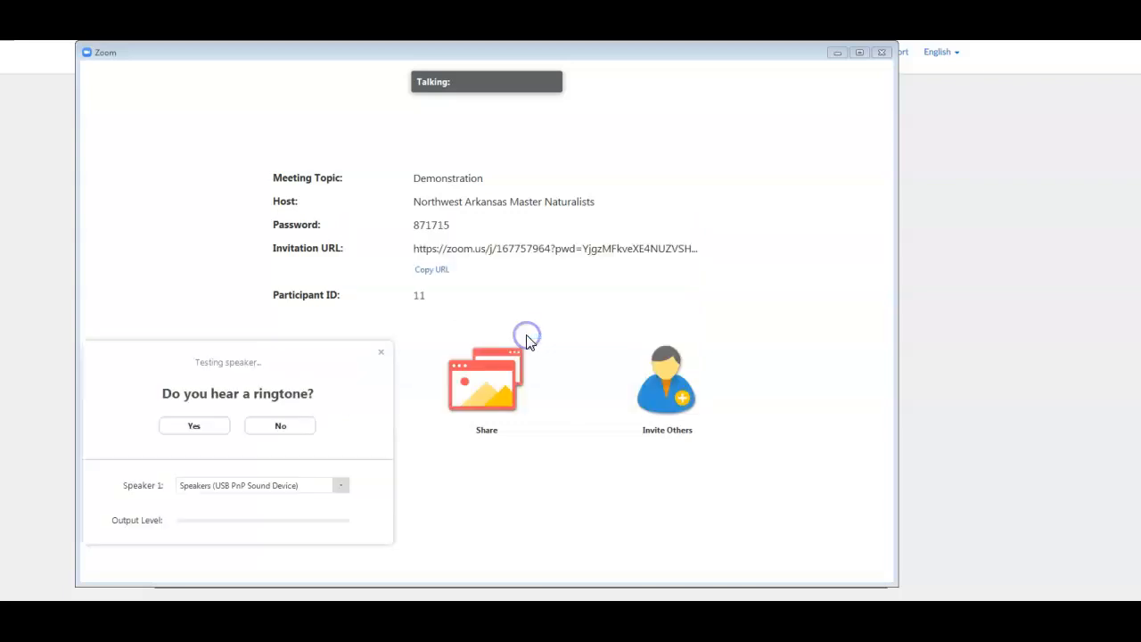
left_click(209, 426)
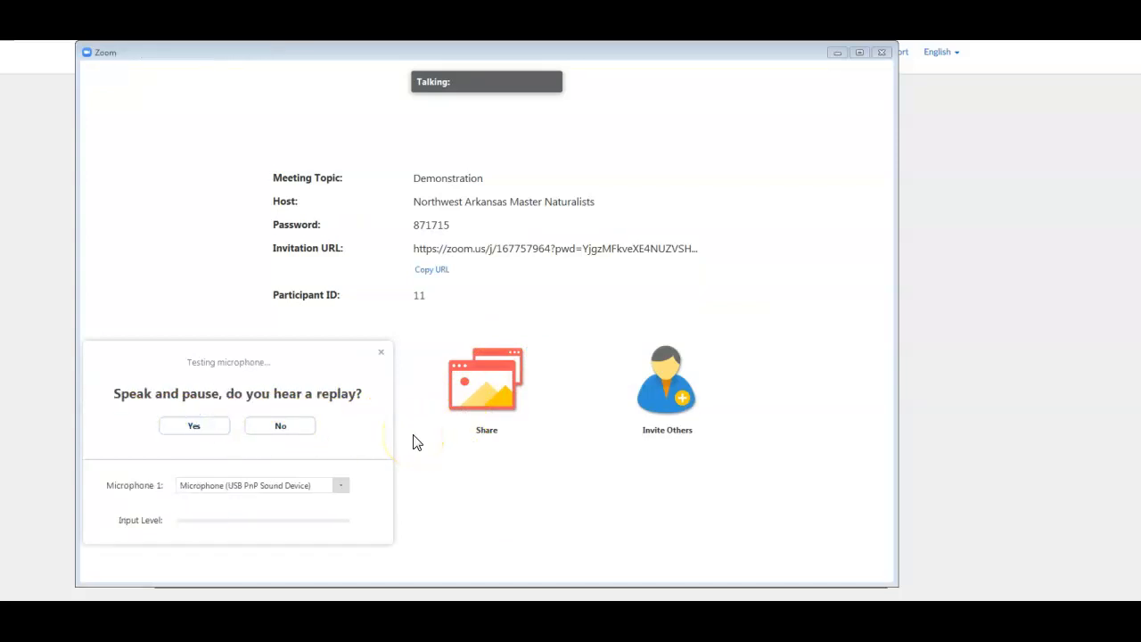
left_click(199, 424)
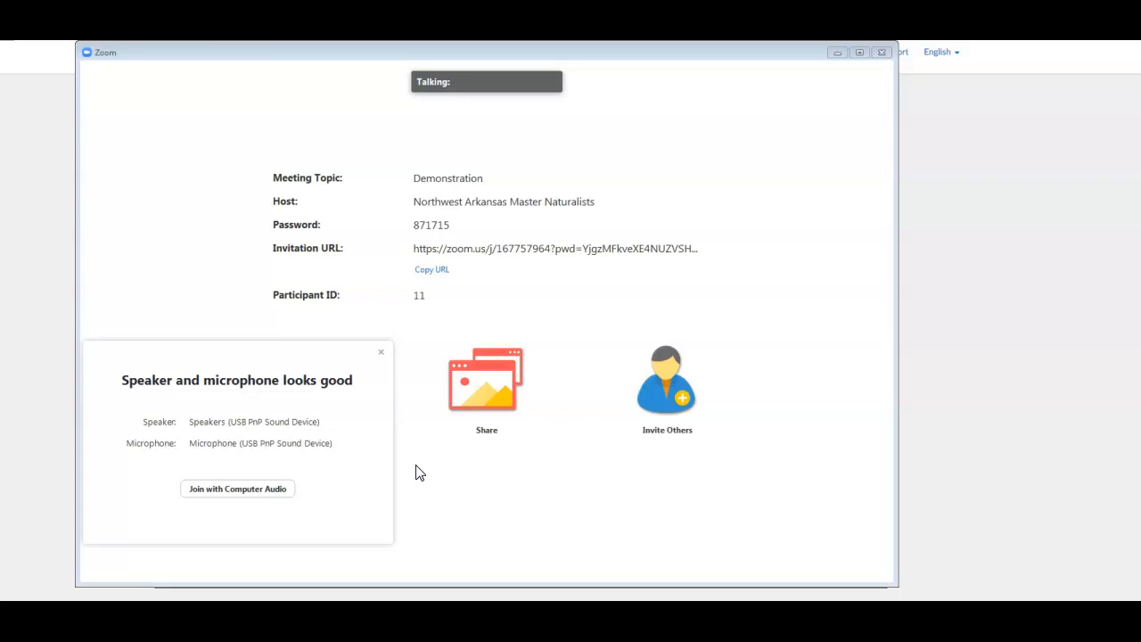
mouse_move(364, 460)
left_click(265, 491)
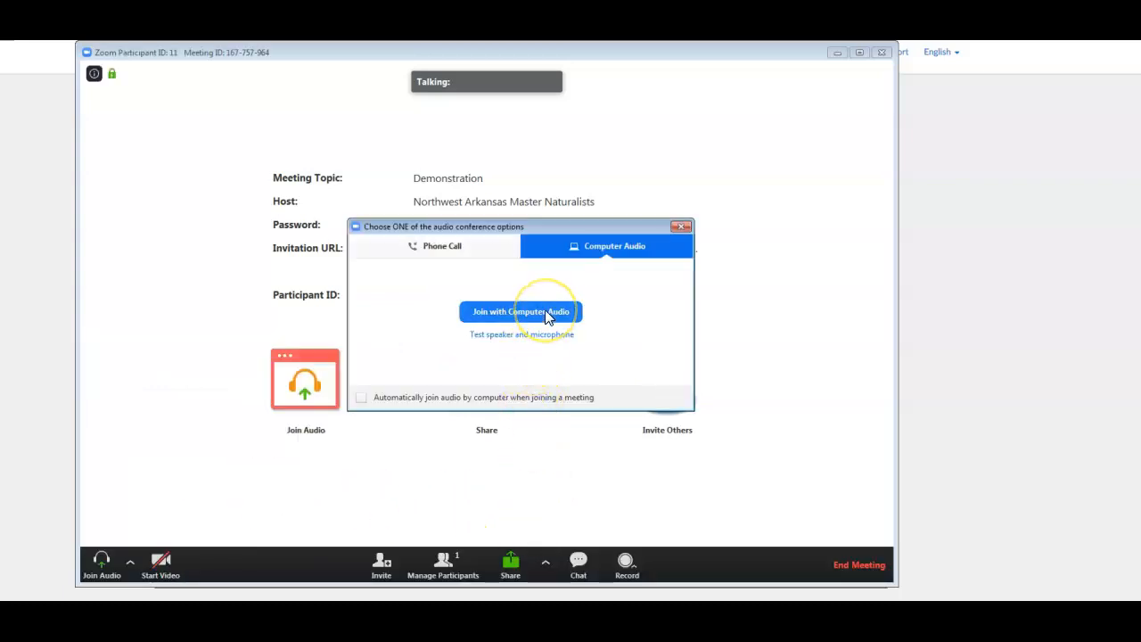
Repeat the speaker and microphone test with Speakers (USB PnP Sound Device) and join the meeting with computer audio
left_click(537, 336)
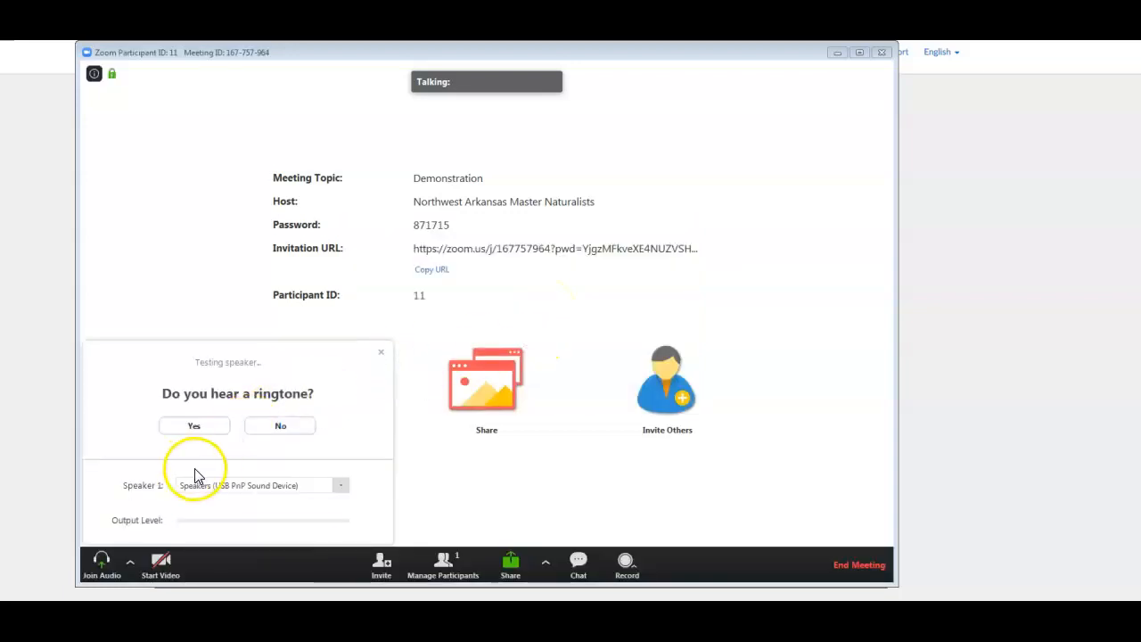
left_click(204, 484)
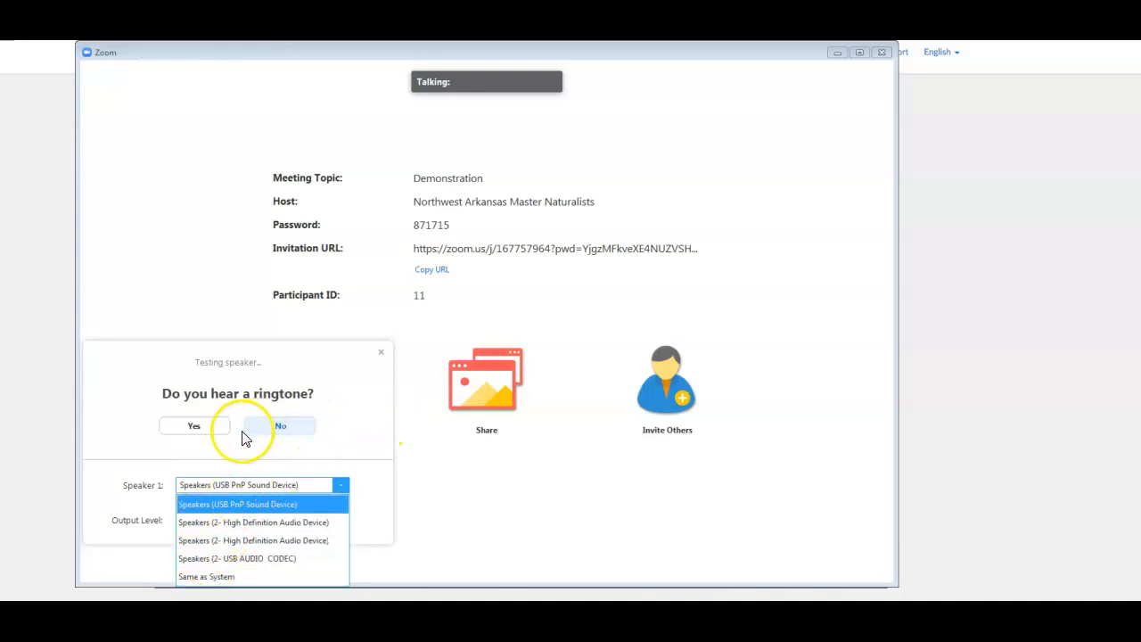
left_click(200, 426)
left_click(201, 428)
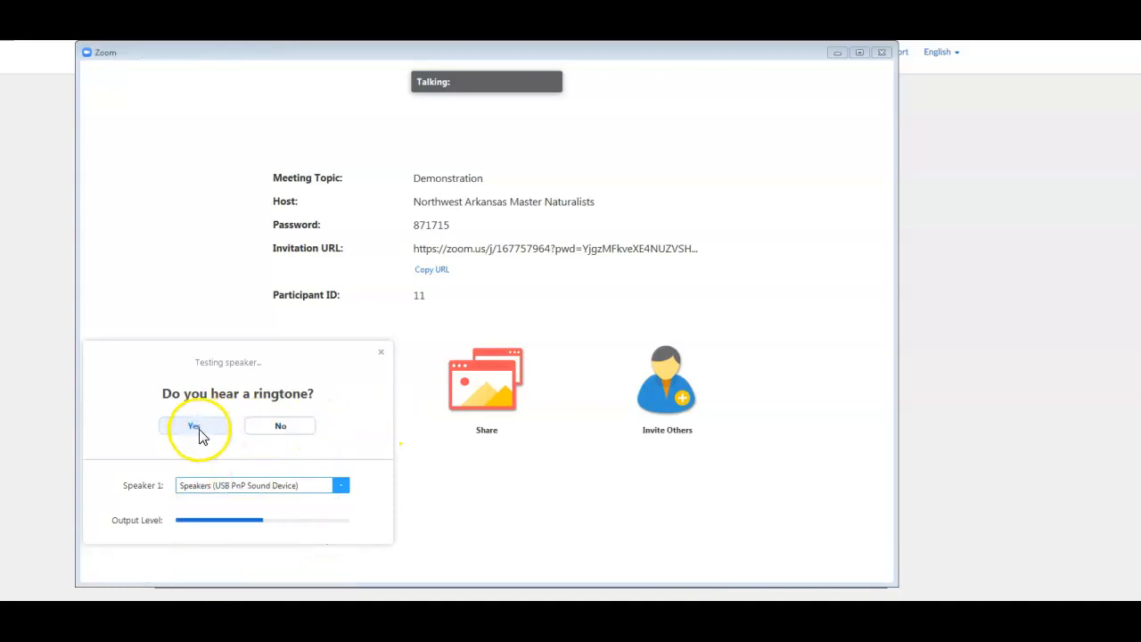
left_click(205, 432)
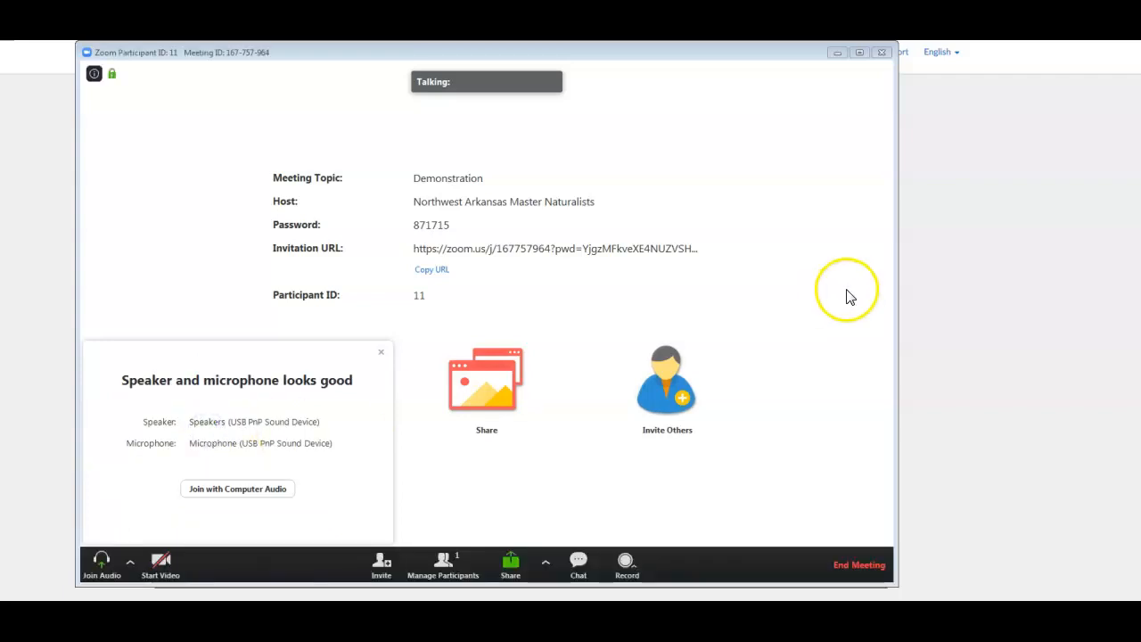
left_click(267, 488)
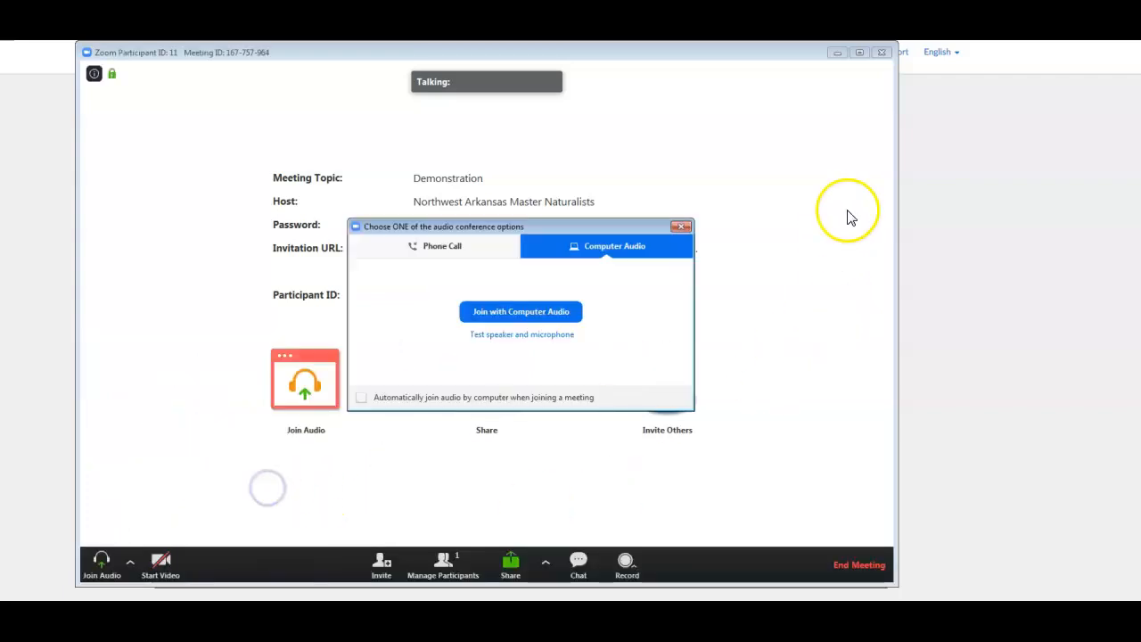
left_click(557, 312)
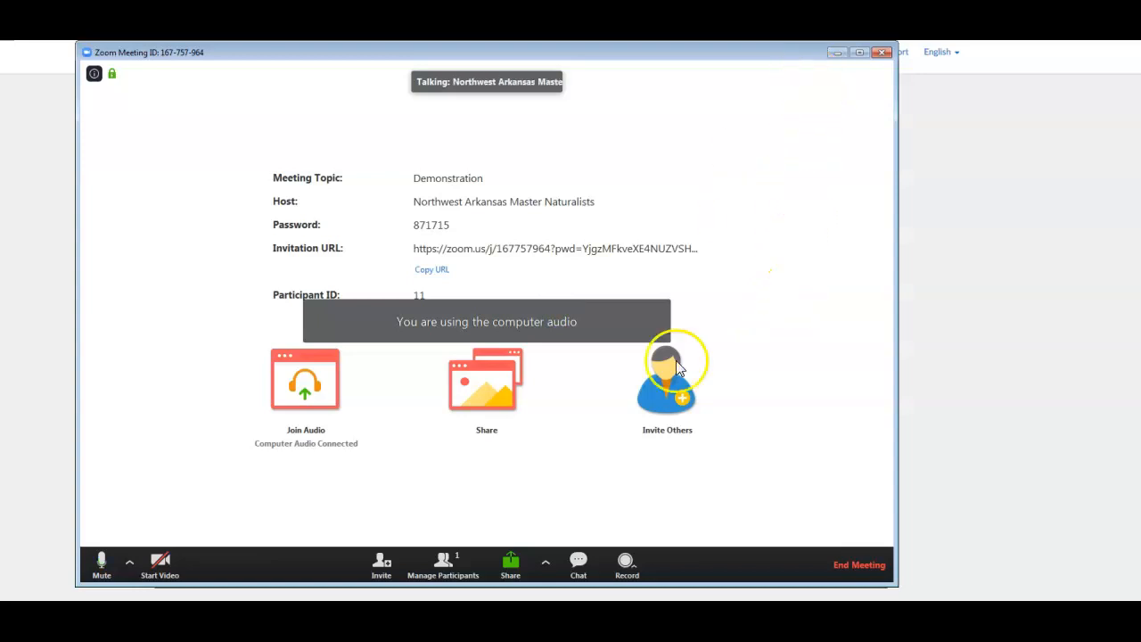
Show the participants list and change your own screen name to your first name
left_click(443, 563)
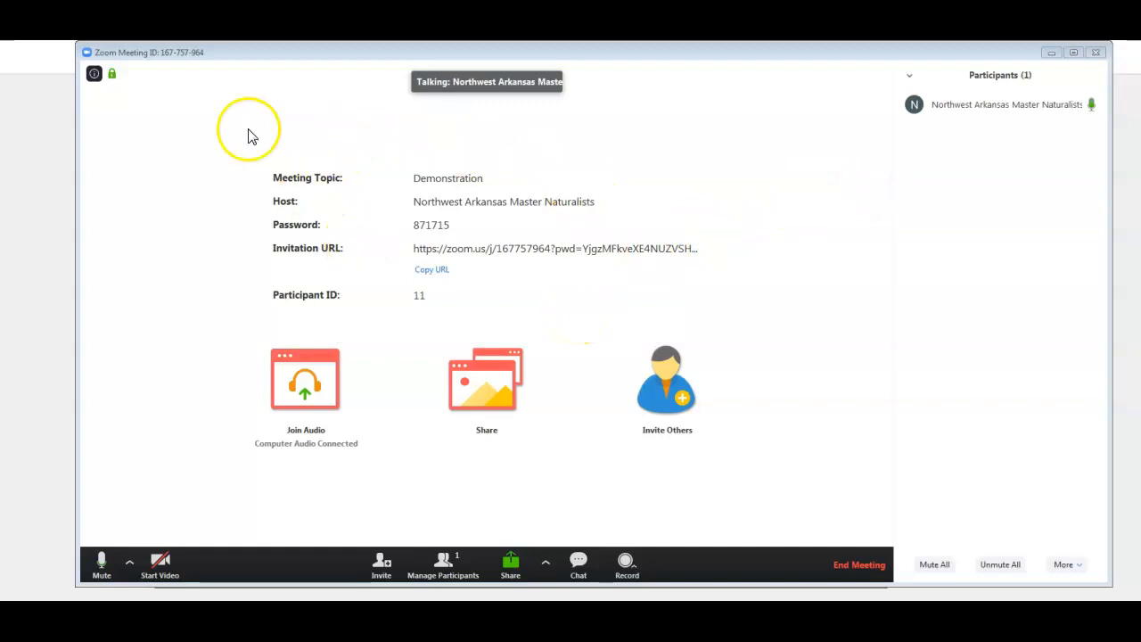
left_click(446, 559)
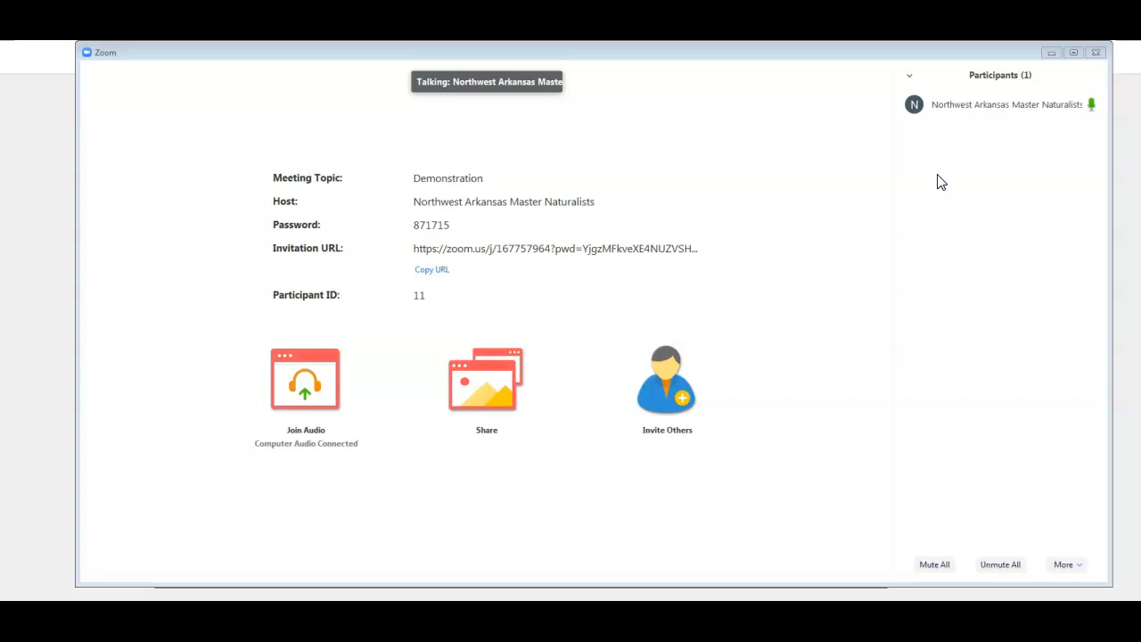
mouse_move(914, 112)
mouse_move(562, 117)
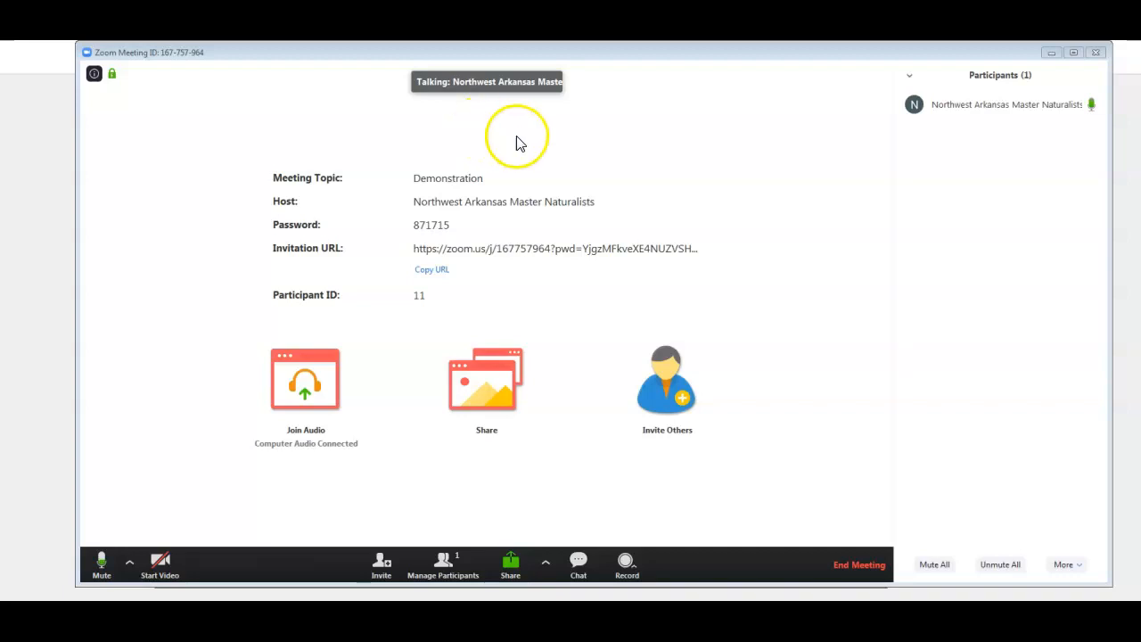
mouse_move(1095, 125)
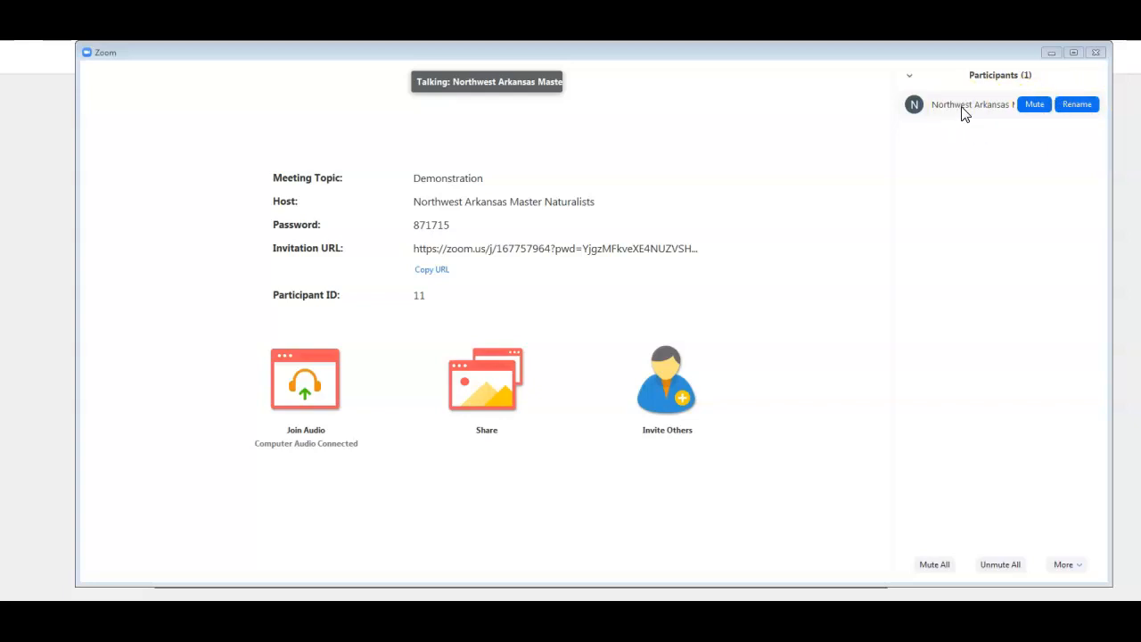
left_click(1074, 112)
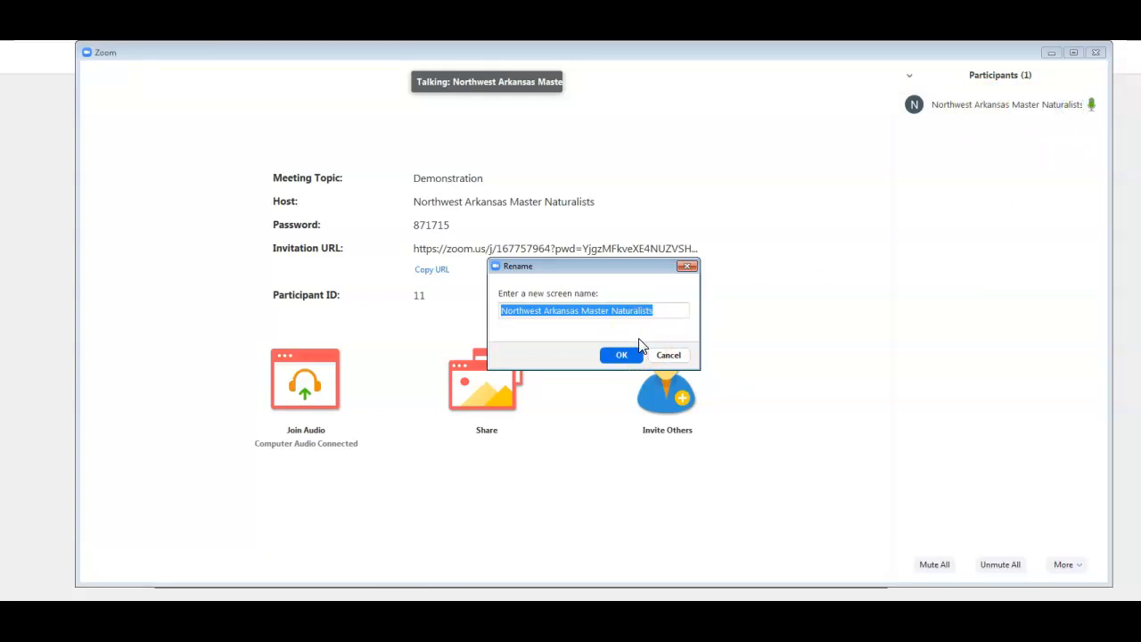
type("cheryl")
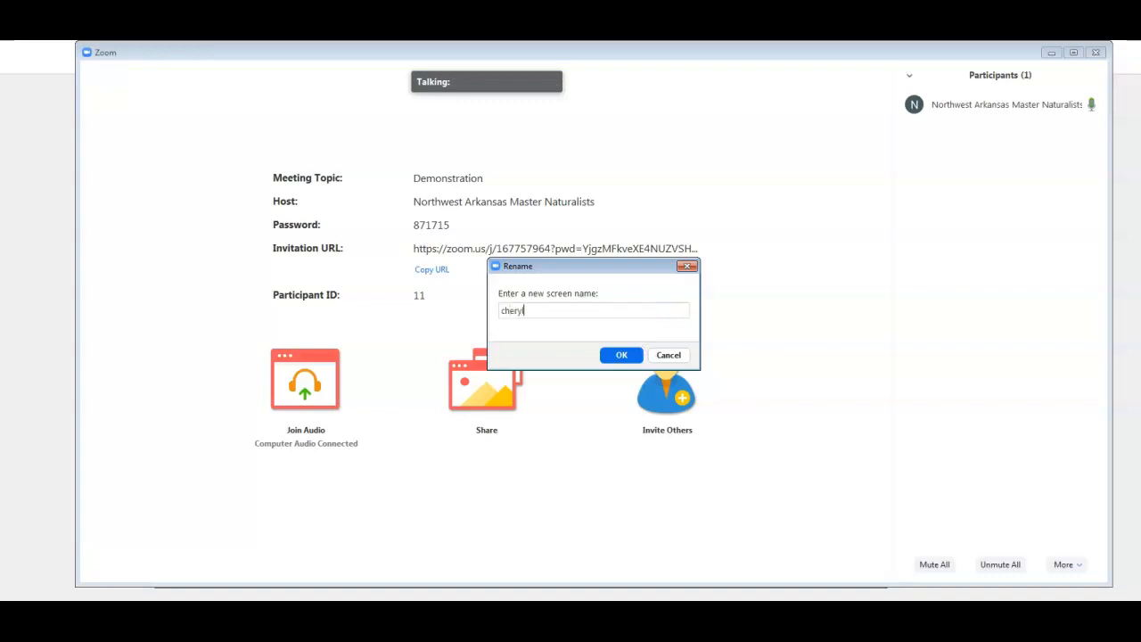
left_click(623, 357)
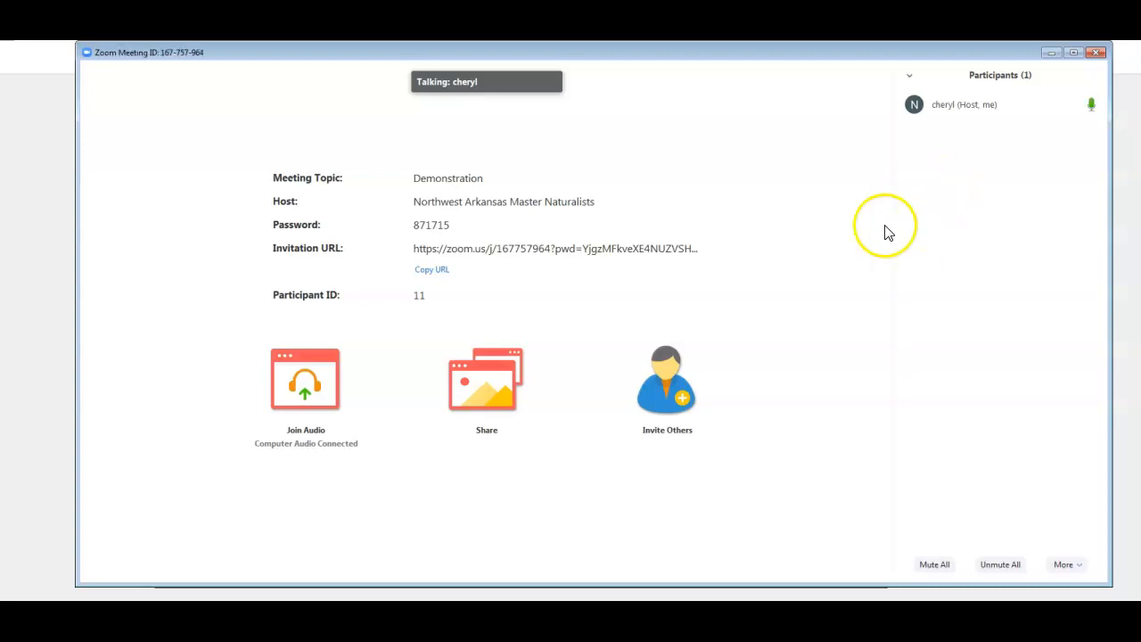
Open the group chat and send the message "Hi, everyone!" to Everyone
mouse_move(856, 304)
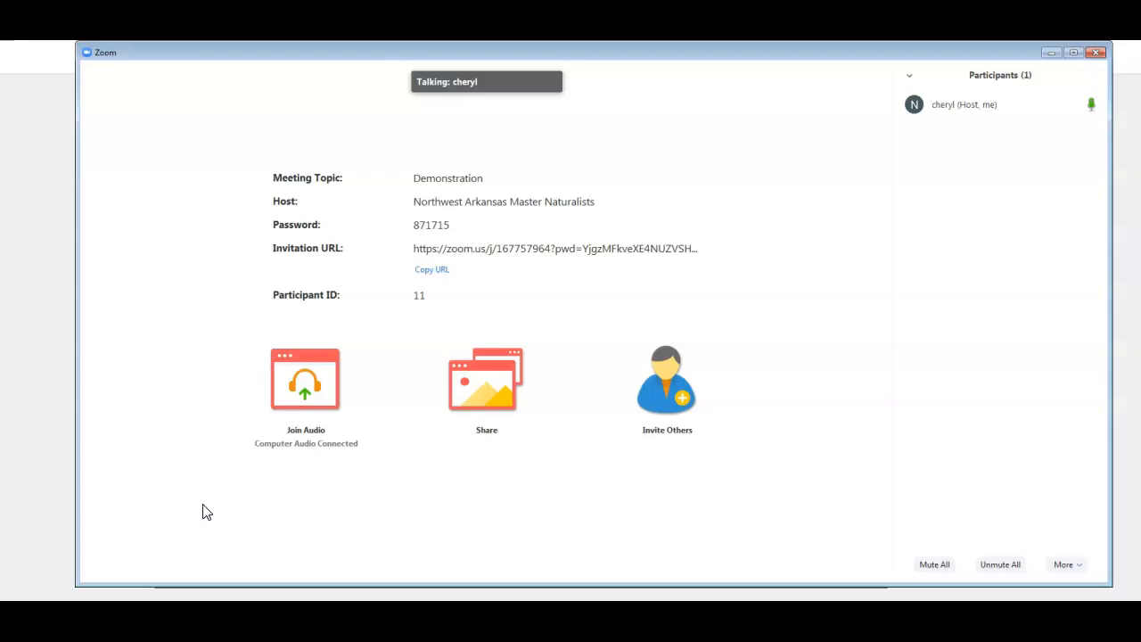
mouse_move(168, 530)
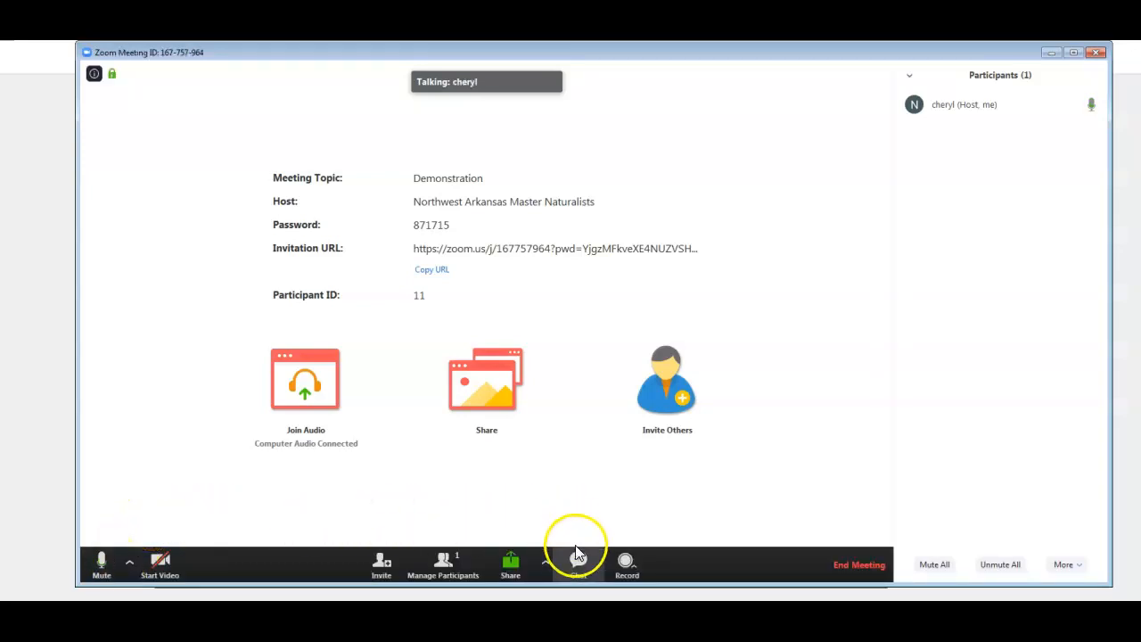
left_click(577, 567)
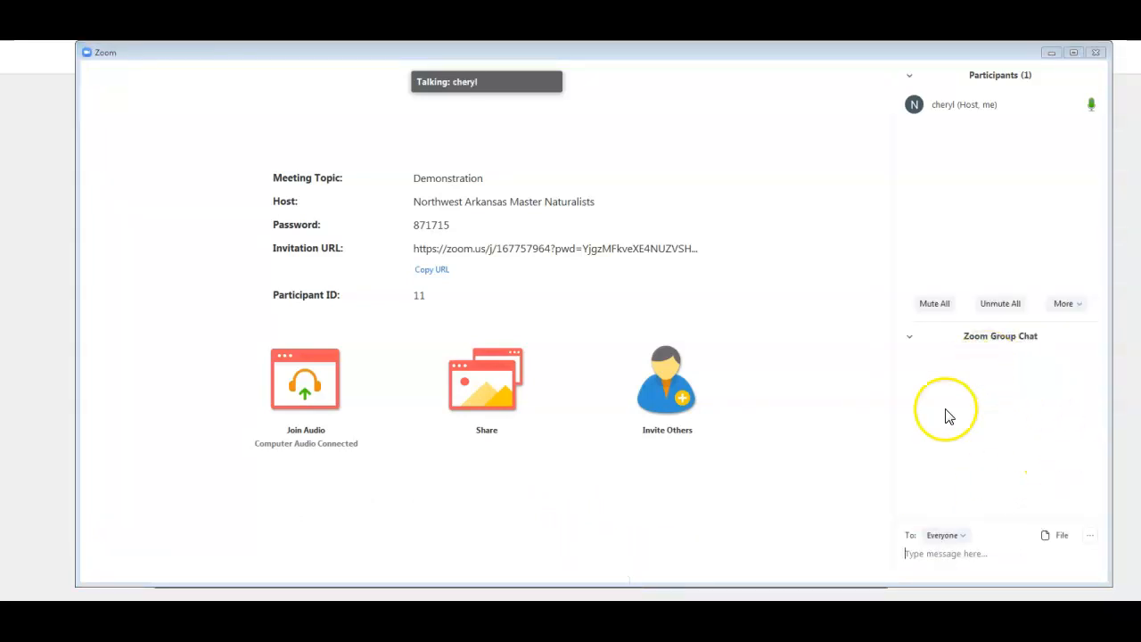
left_click(934, 554)
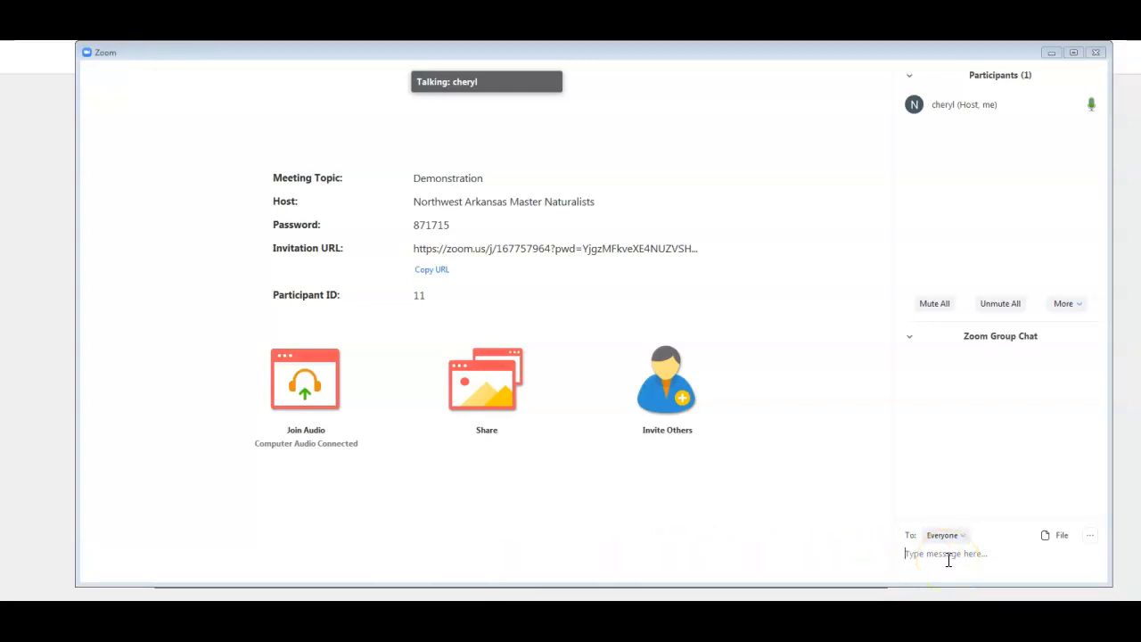
type("Hi, everyone!")
key("Return")
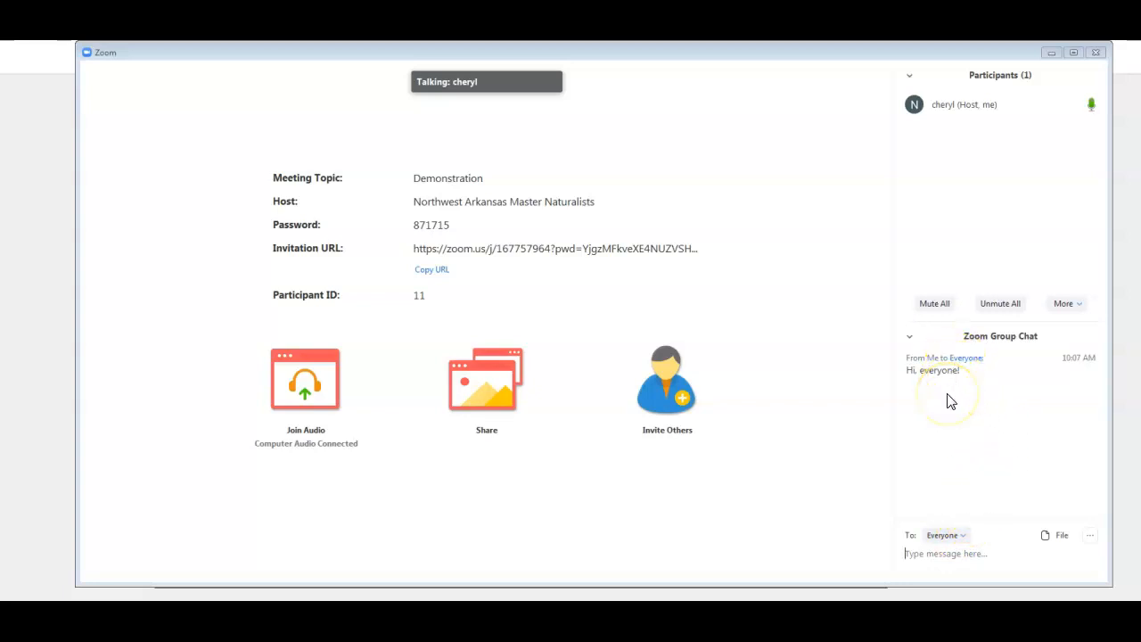
Switch to the iPad screencast, play it, and enter the meeting ID in the Join a Meeting form
mouse_move(758, 454)
mouse_move(717, 439)
mouse_move(585, 470)
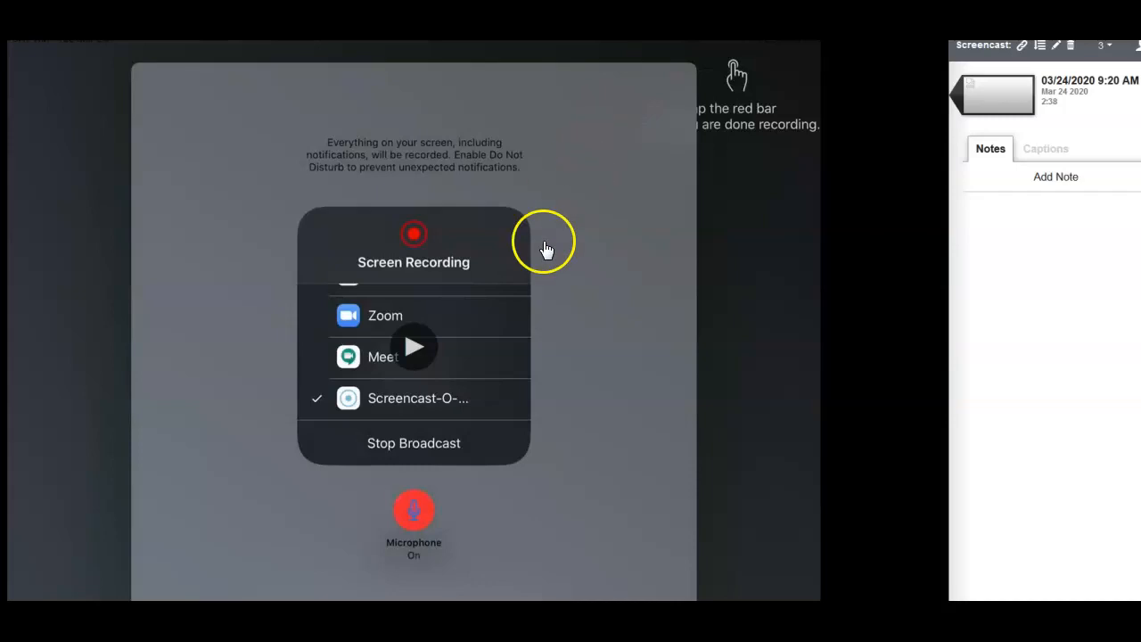
left_click(416, 355)
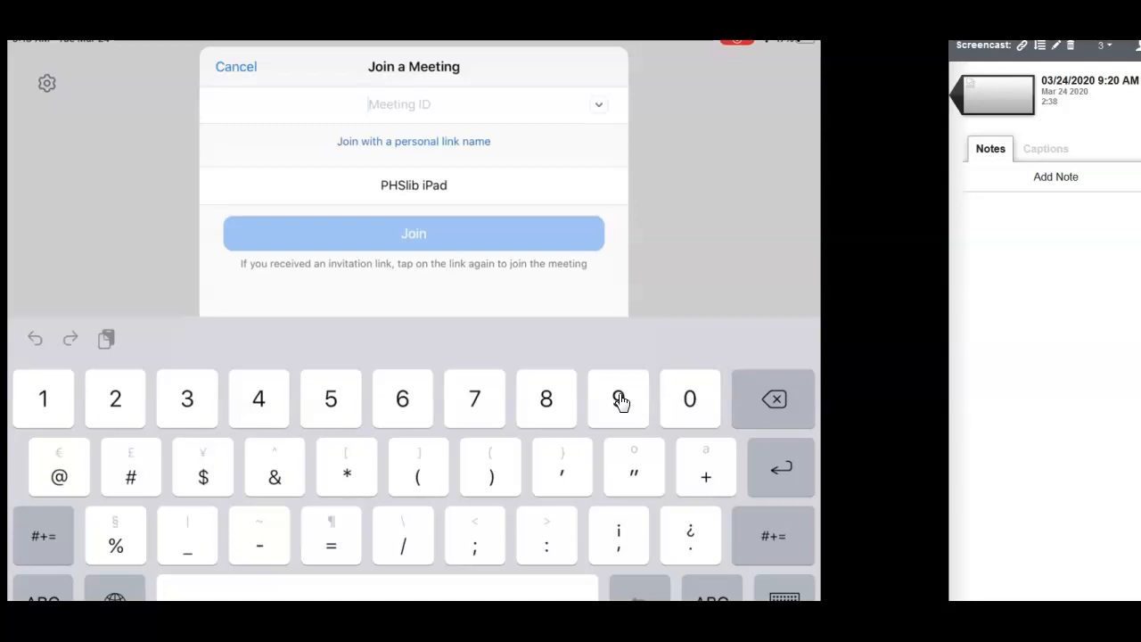
type("145 217 ")
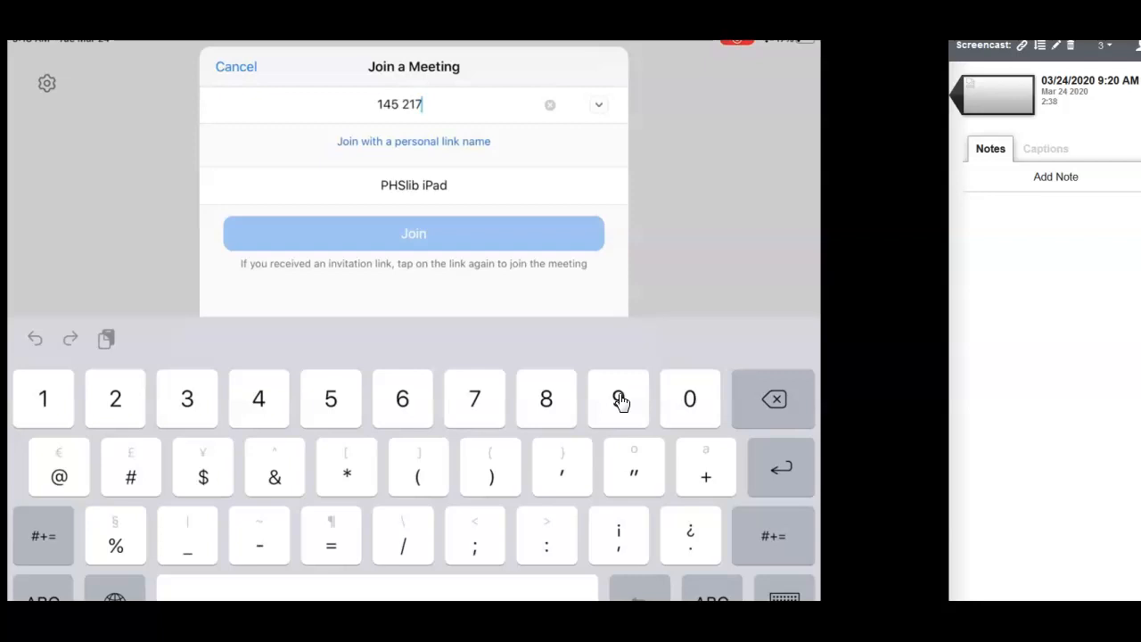
type("987")
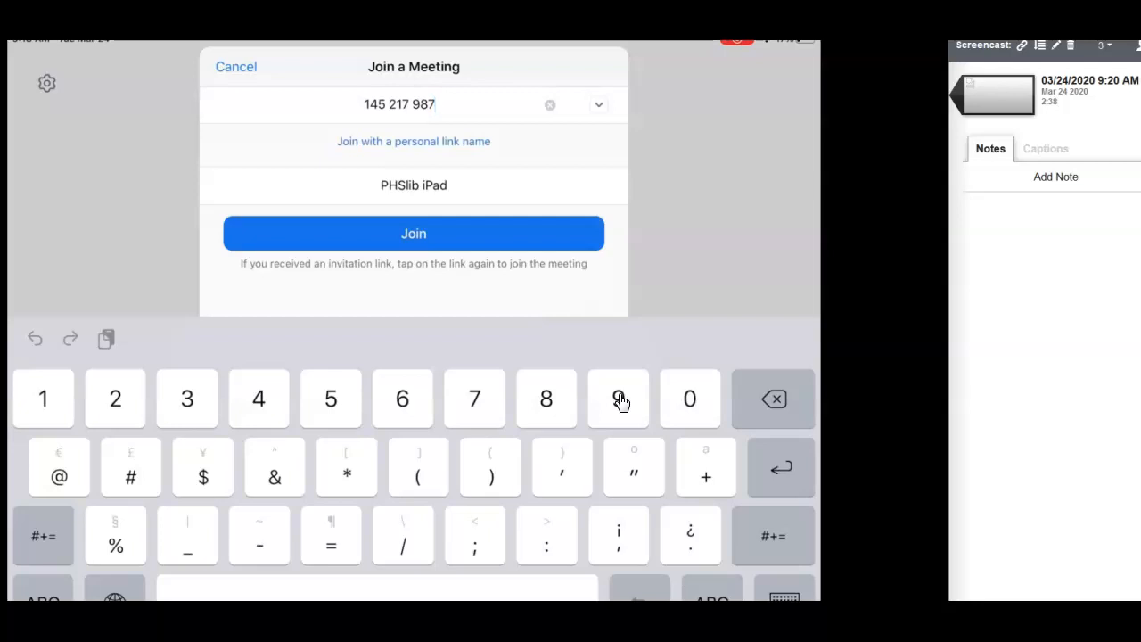
Replace the screen name PHSlib iPad with the attendee's first name and last initial, and submit the join request
left_click(436, 186)
key("BackSpace")
key("BackSpace")
key("BackSpace")
key("BackSpace")
key("BackSpace")
key("BackSpace")
key("BackSpace")
key("BackSpace")
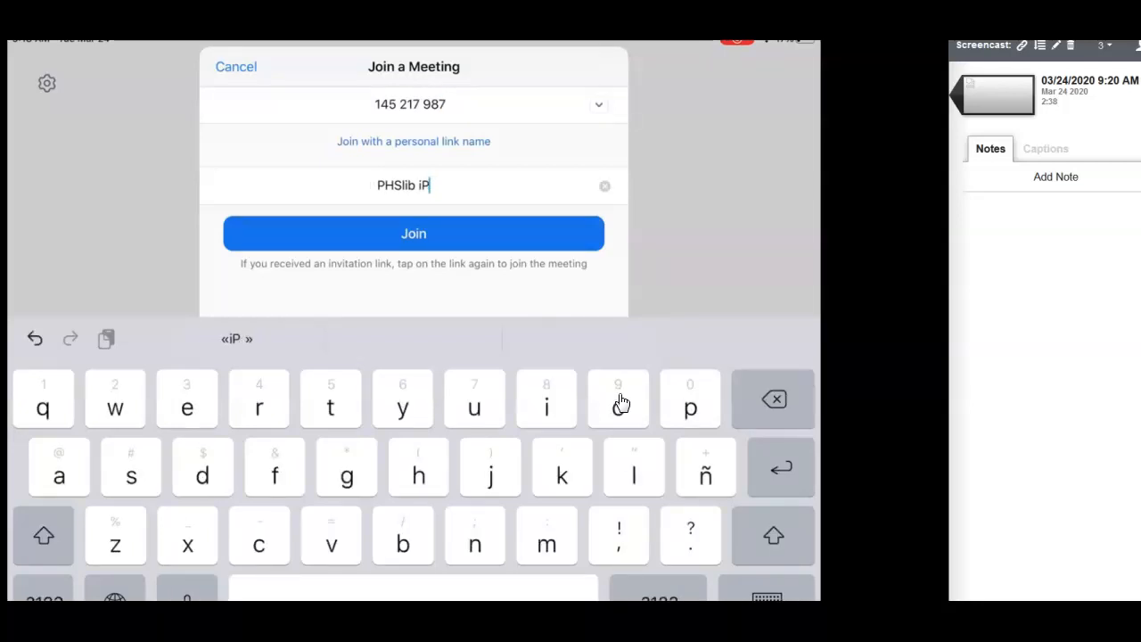
key("BackSpace")
key("BackSpace")
key("BackSpace")
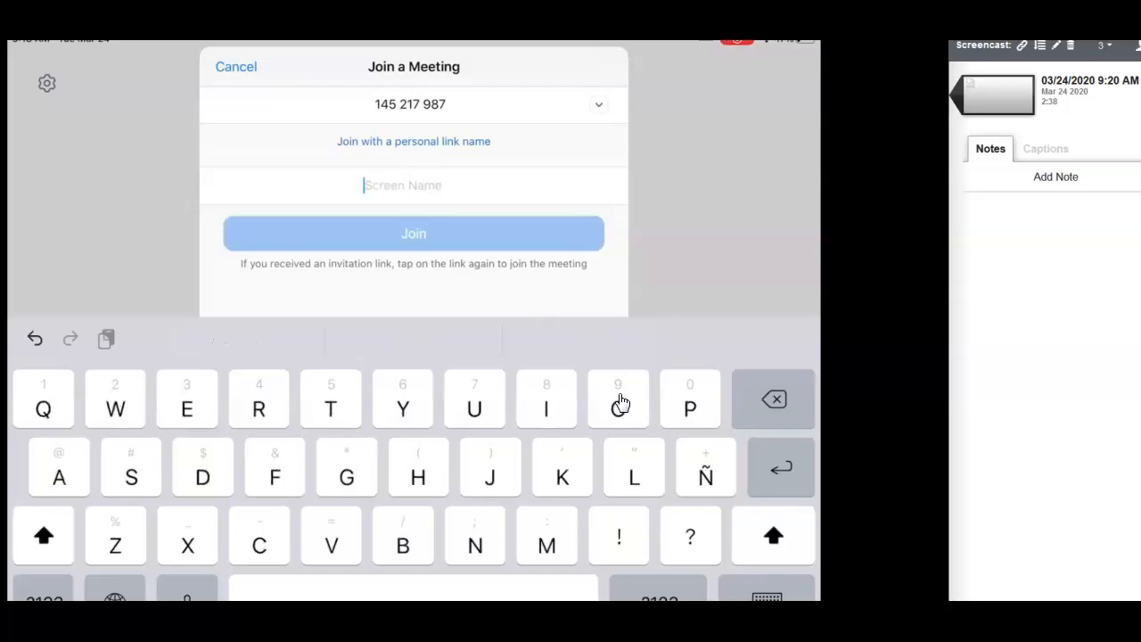
type("Chetyl")
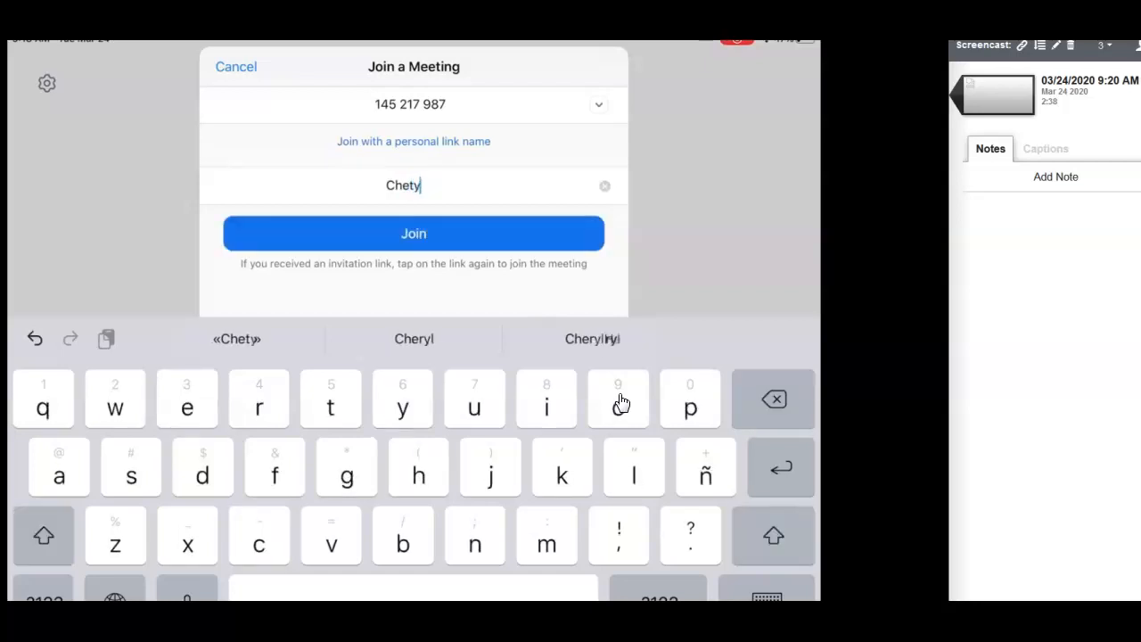
key("BackSpace")
key("BackSpace")
key("BackSpace")
type("ryl ")
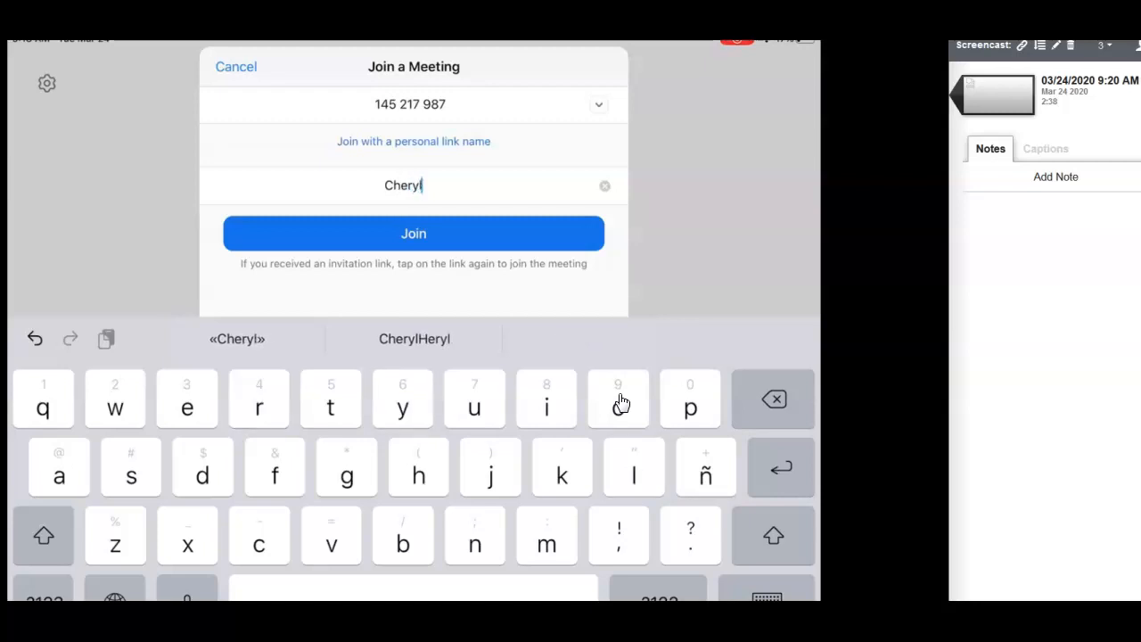
type("L.")
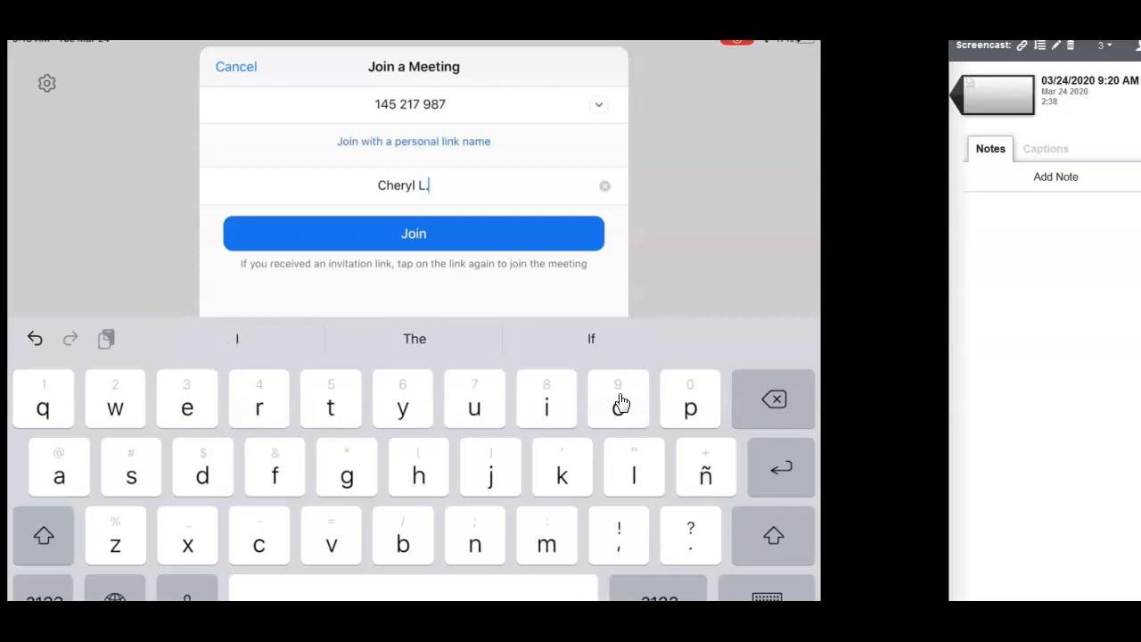
key("Return")
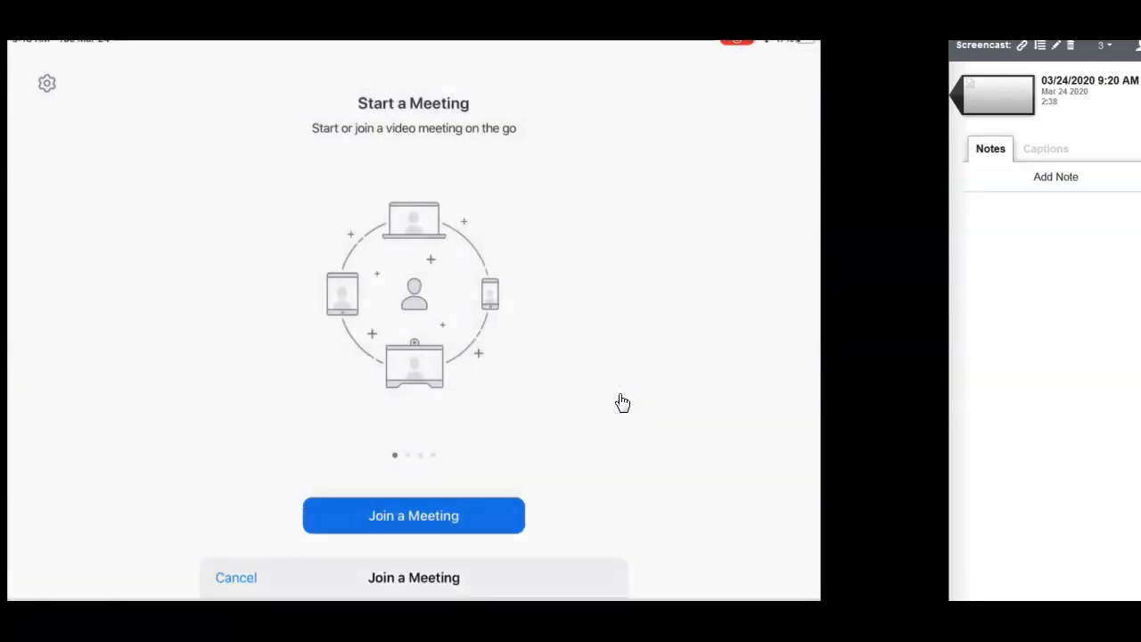